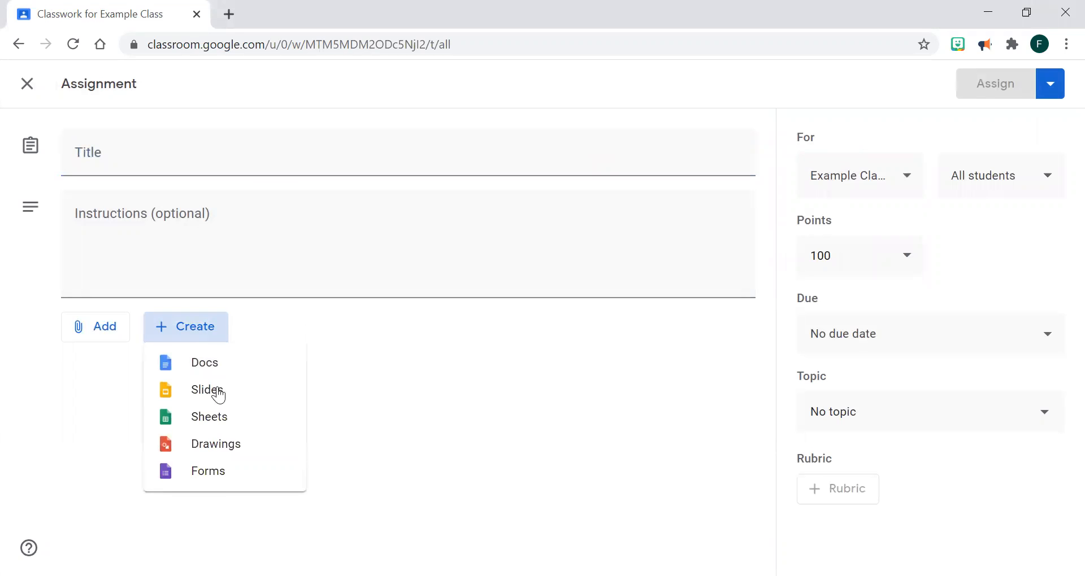
# Step: Create a Google Forms attachment for the assignment and enter "Name" as its first question
pyautogui.click(220, 474)
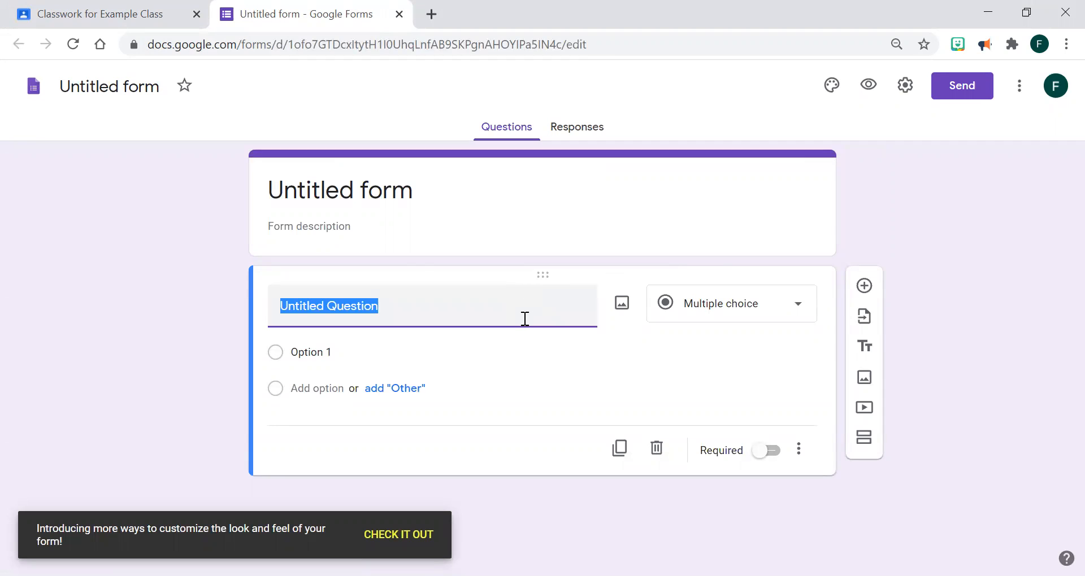
pyautogui.write('Name')
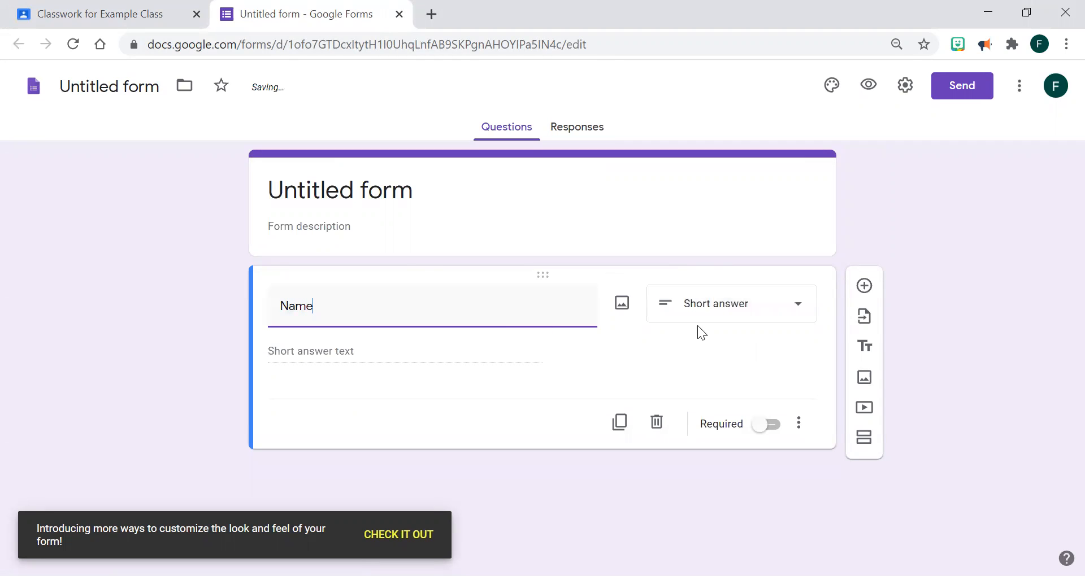
pyautogui.click(762, 427)
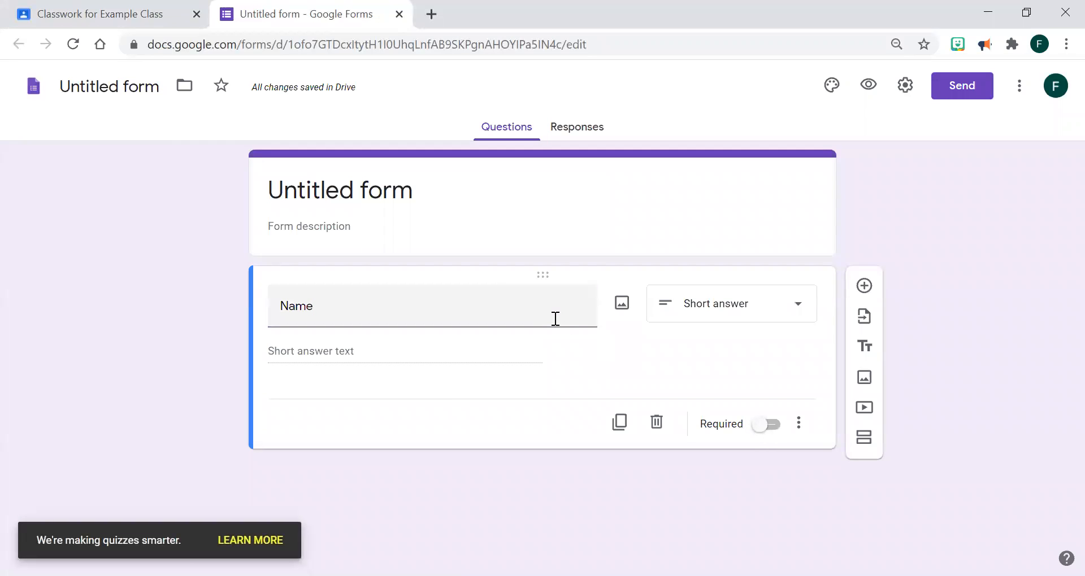
# Step: Title the form "Quiz 1"
pyautogui.click(386, 187)
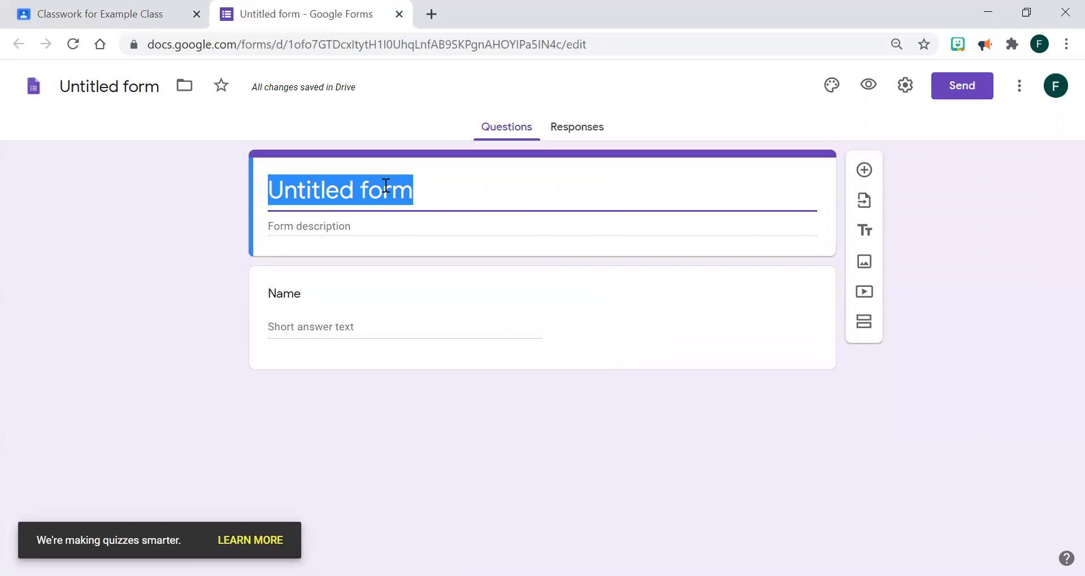
pyautogui.write('Quiz 1')
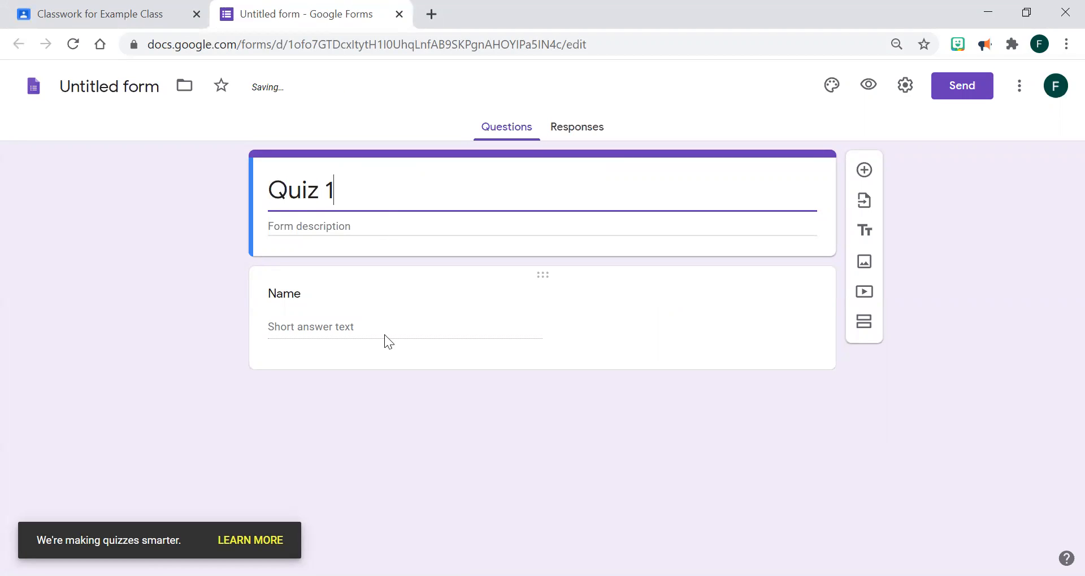
# Step: Make the Name question required and add a new blank question below it
pyautogui.click(542, 278)
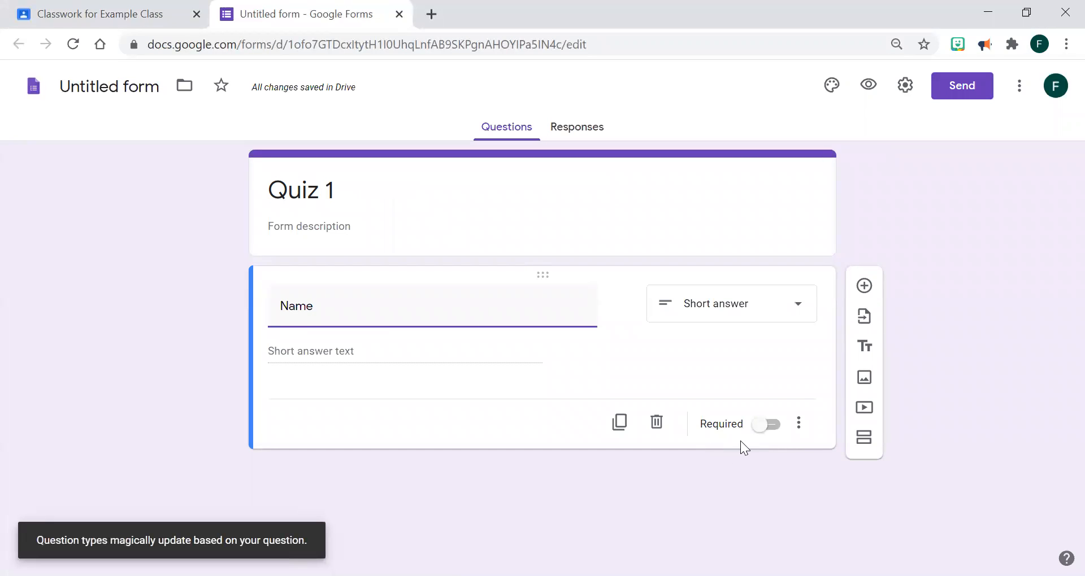
pyautogui.click(764, 432)
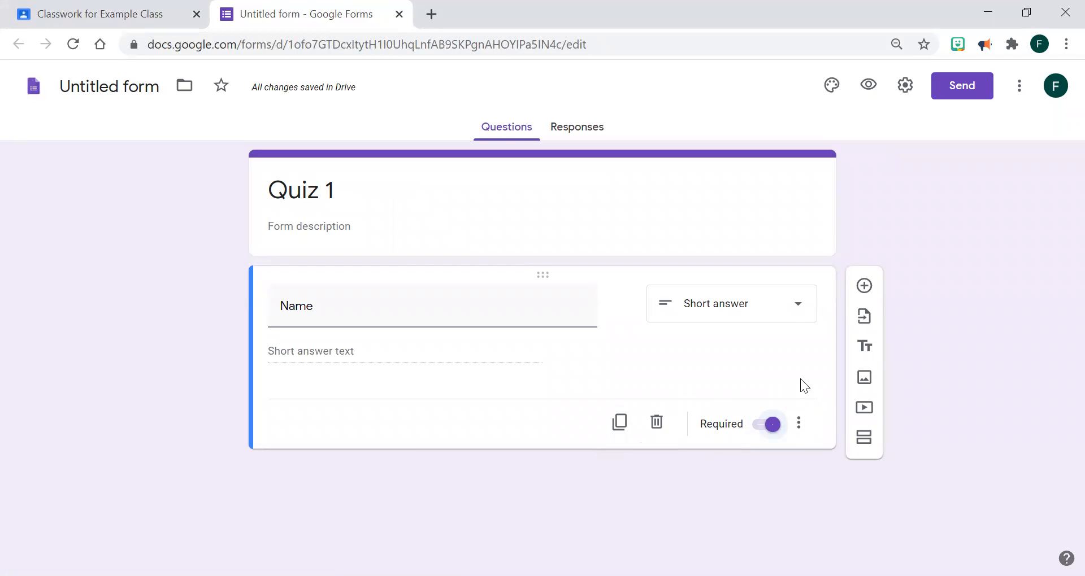
pyautogui.click(872, 292)
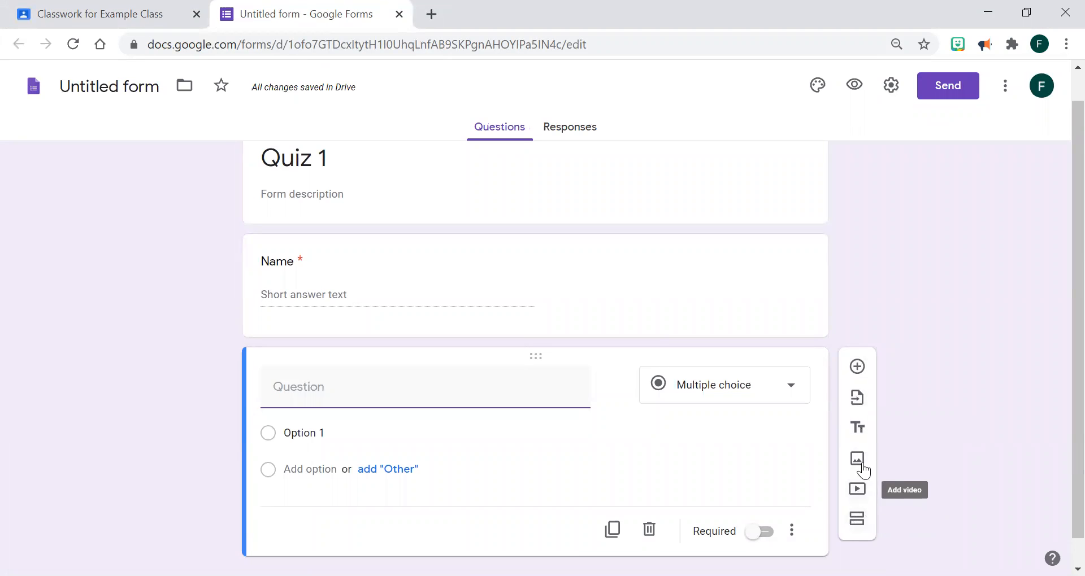
# Step: Configure the form to collect email addresses and make it a quiz, then save the settings
pyautogui.scroll(1, 842, 306)
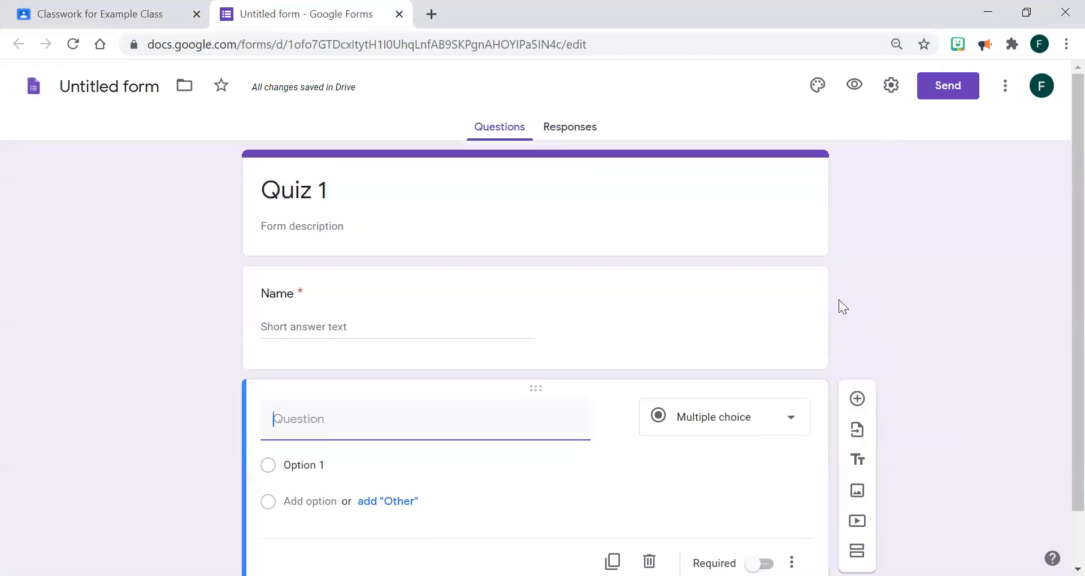
pyautogui.click(890, 85)
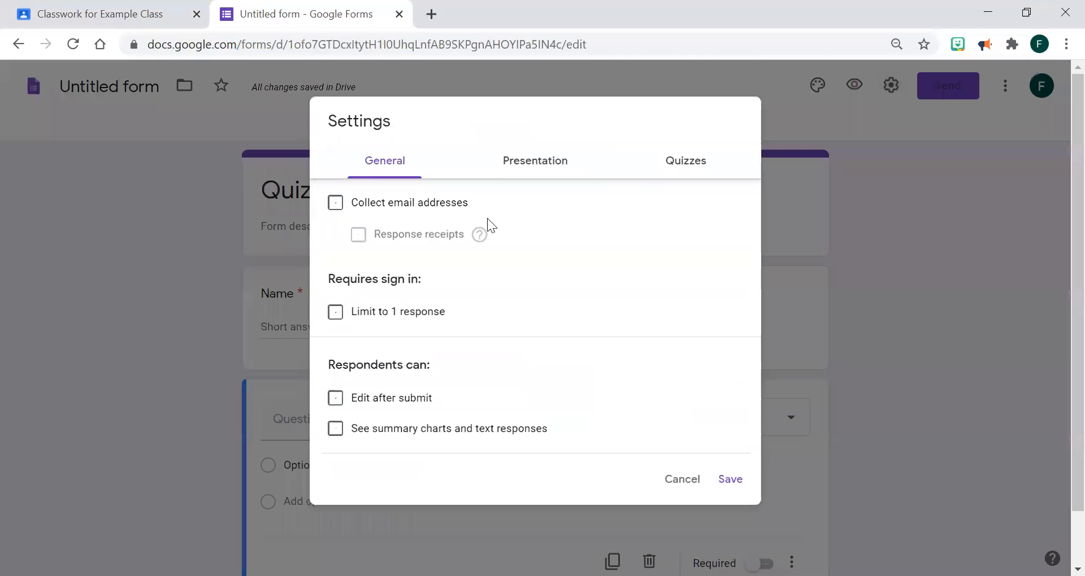
pyautogui.click(442, 204)
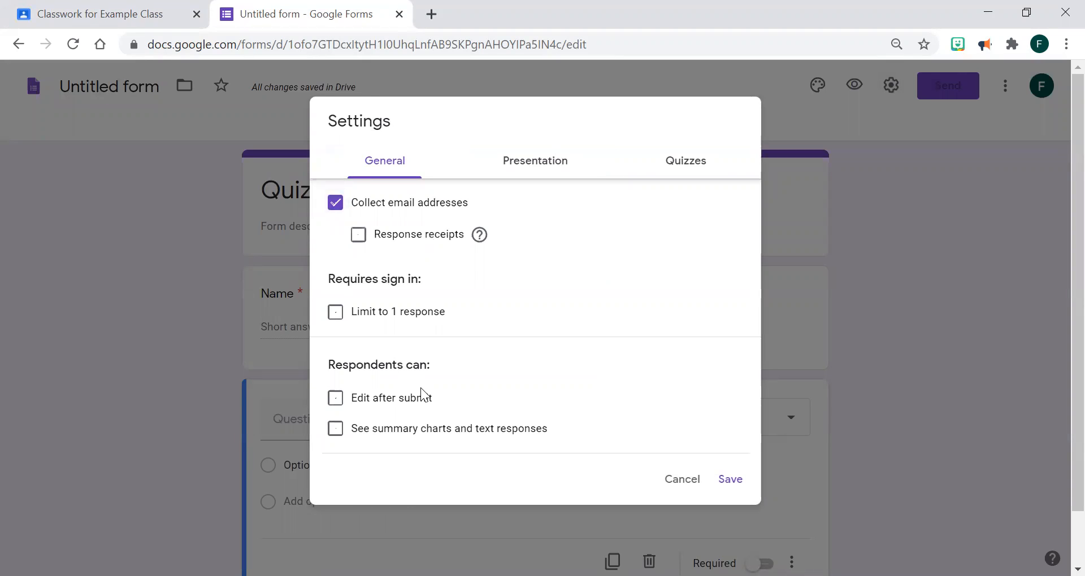
pyautogui.click(688, 175)
pyautogui.click(342, 204)
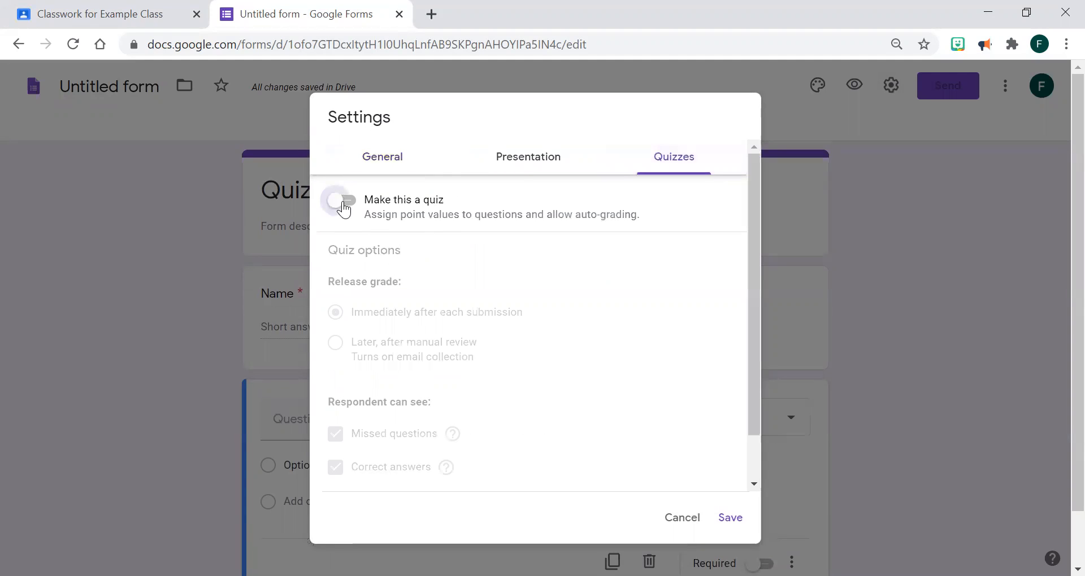
pyautogui.scroll(-1, 446, 417)
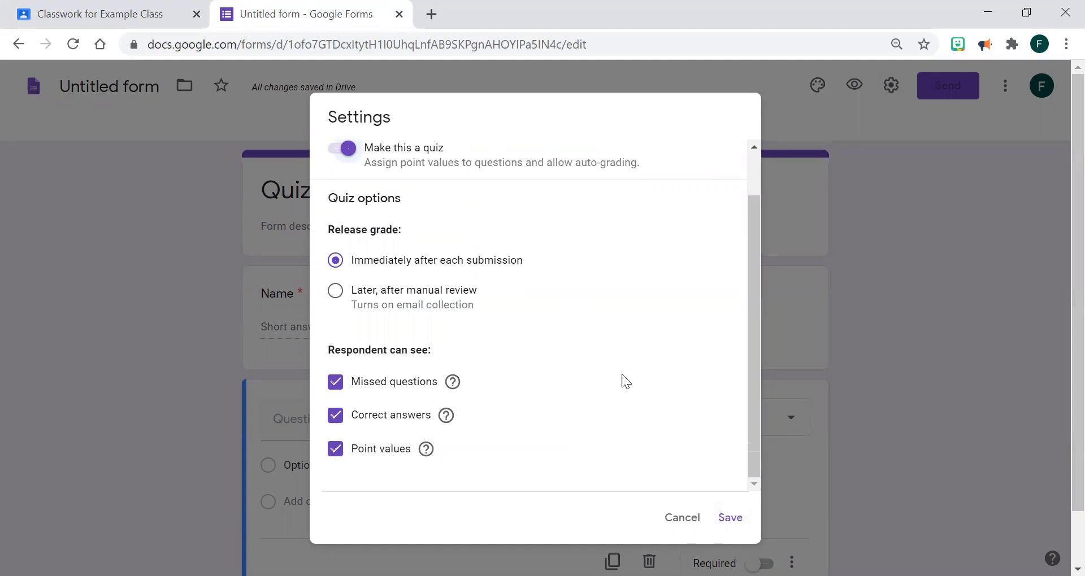
pyautogui.click(732, 519)
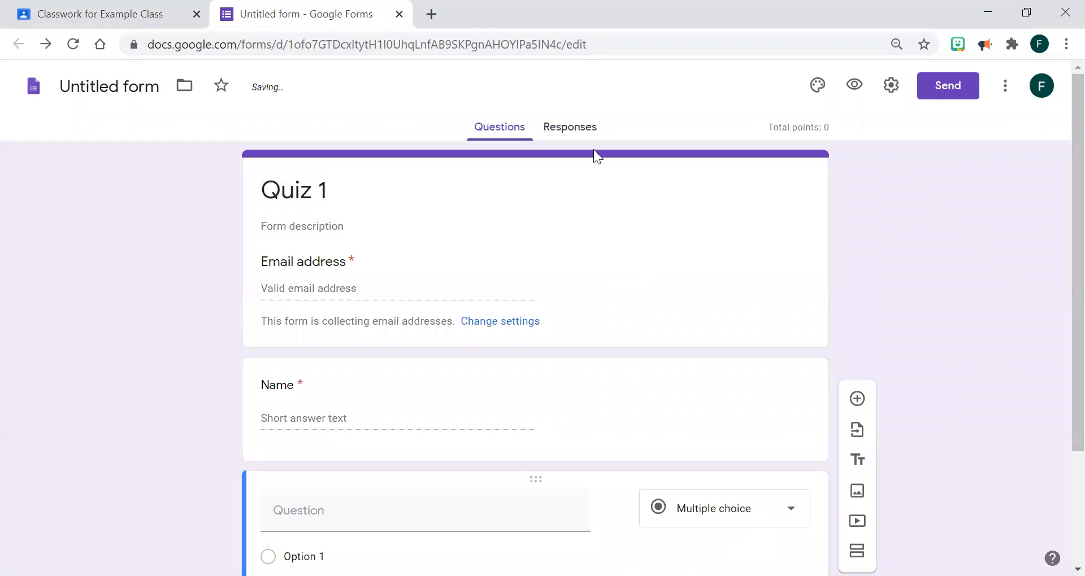
# Step: Create a new spreadsheet named "Quiz 1" as the destination for the form's responses
pyautogui.click(579, 134)
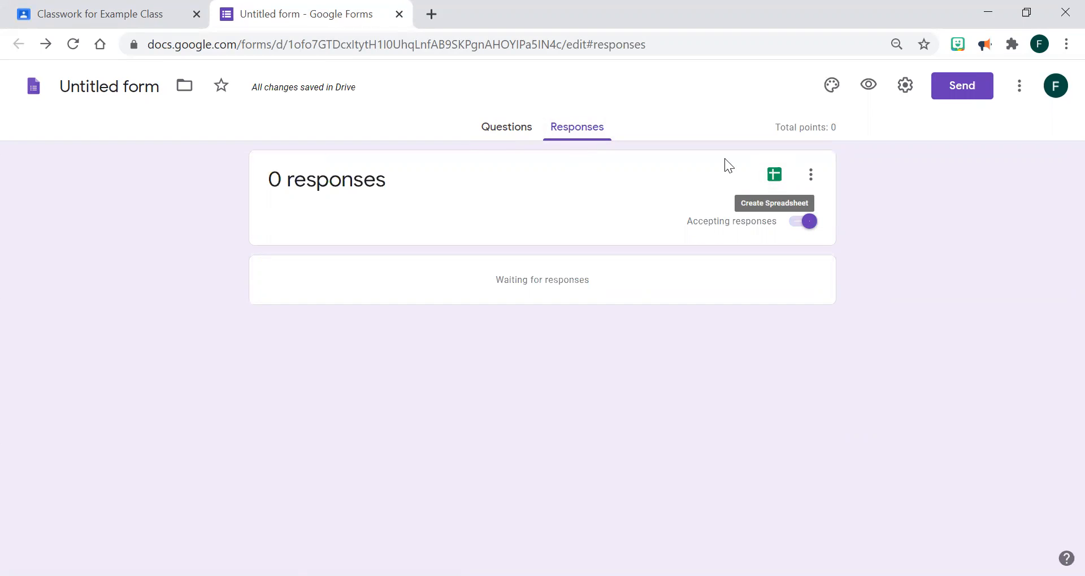
pyautogui.click(780, 178)
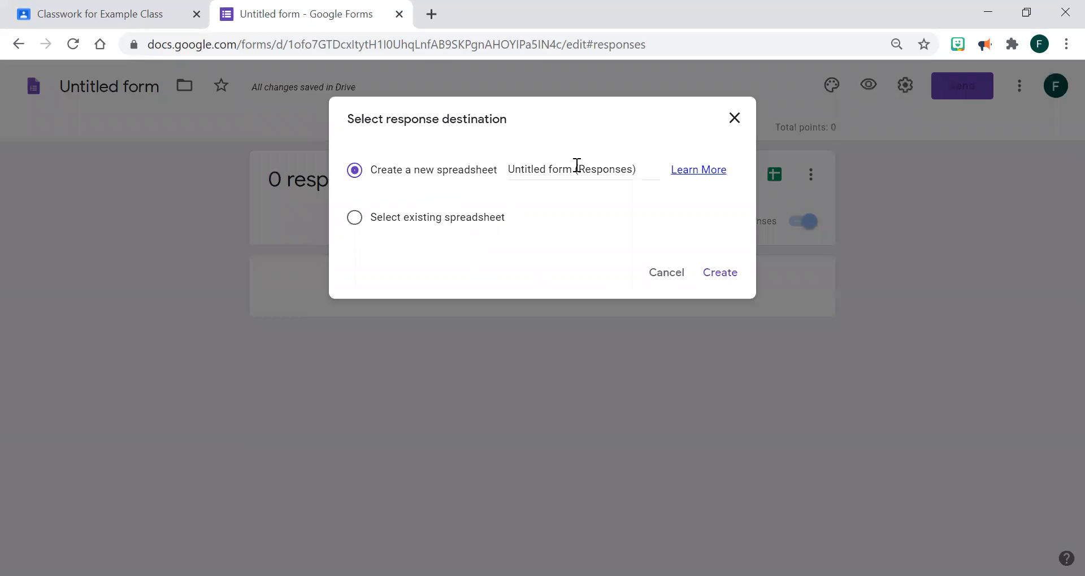
pyautogui.click(598, 169)
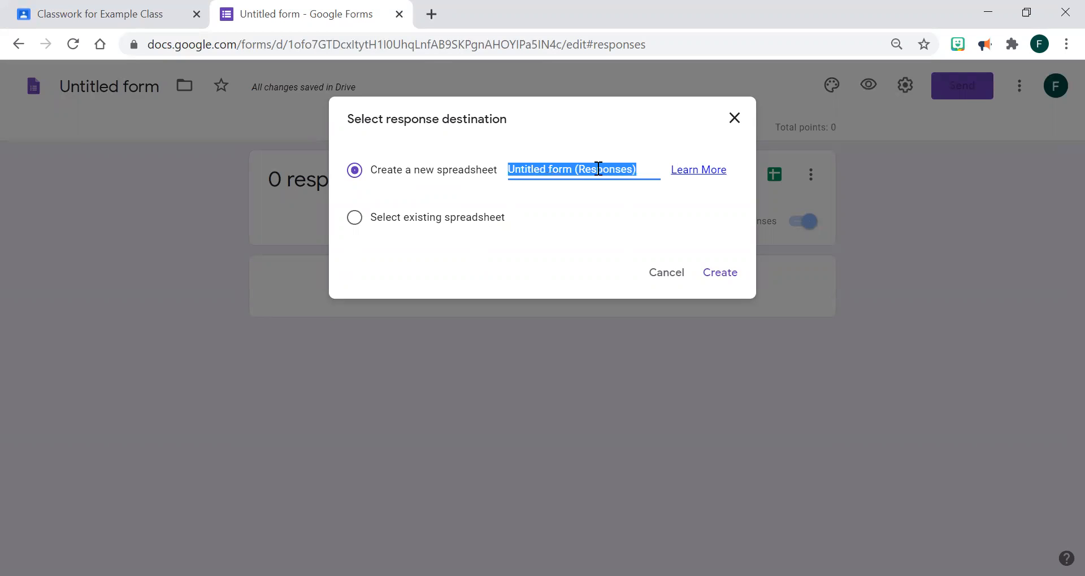
pyautogui.write('Quiz 1')
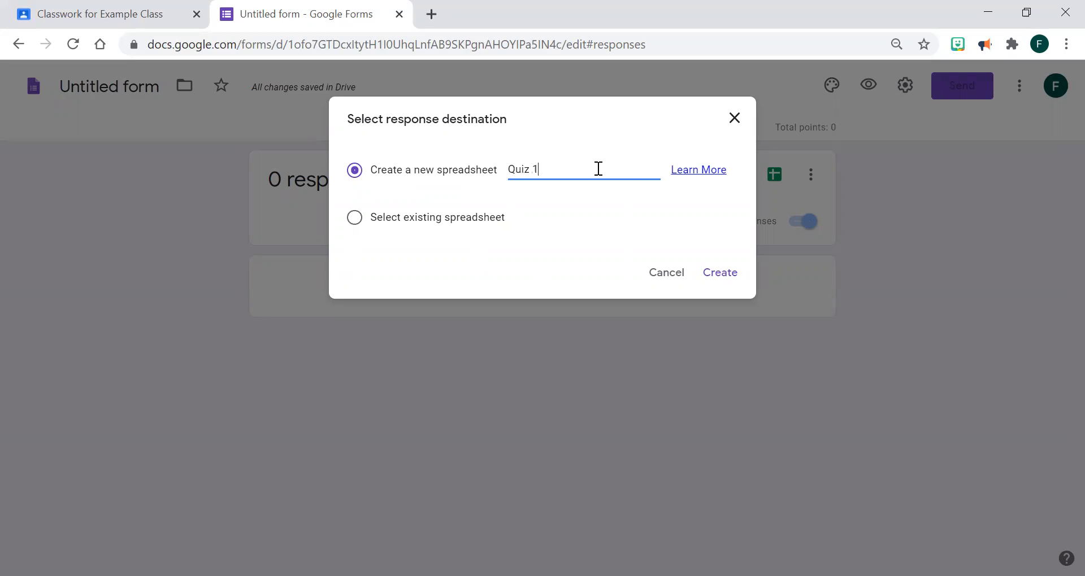
pyautogui.click(720, 277)
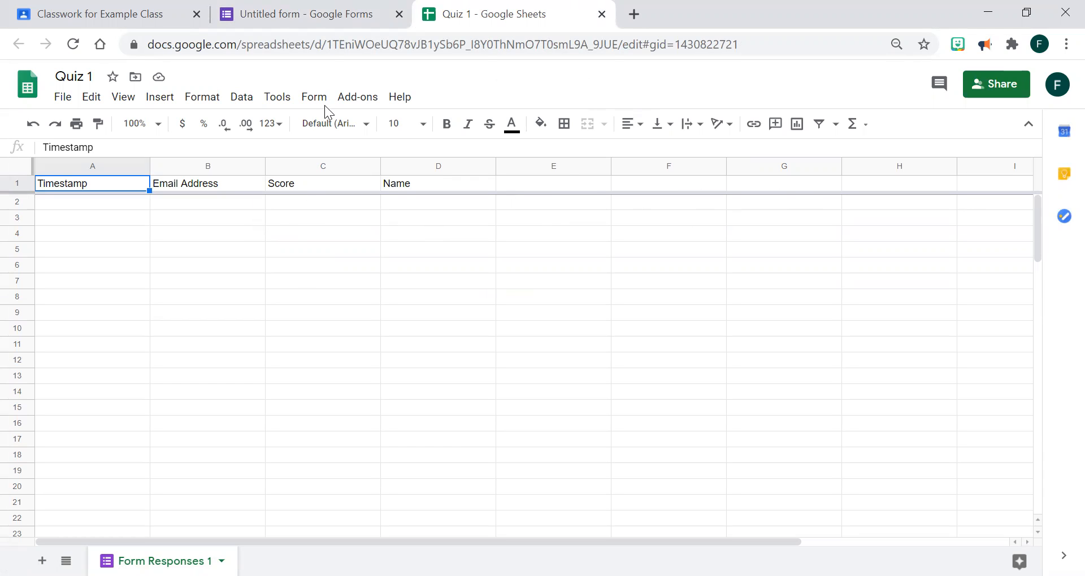
# Step: Return to the form's responses in Google Forms and look through the additional response options
pyautogui.click(214, 15)
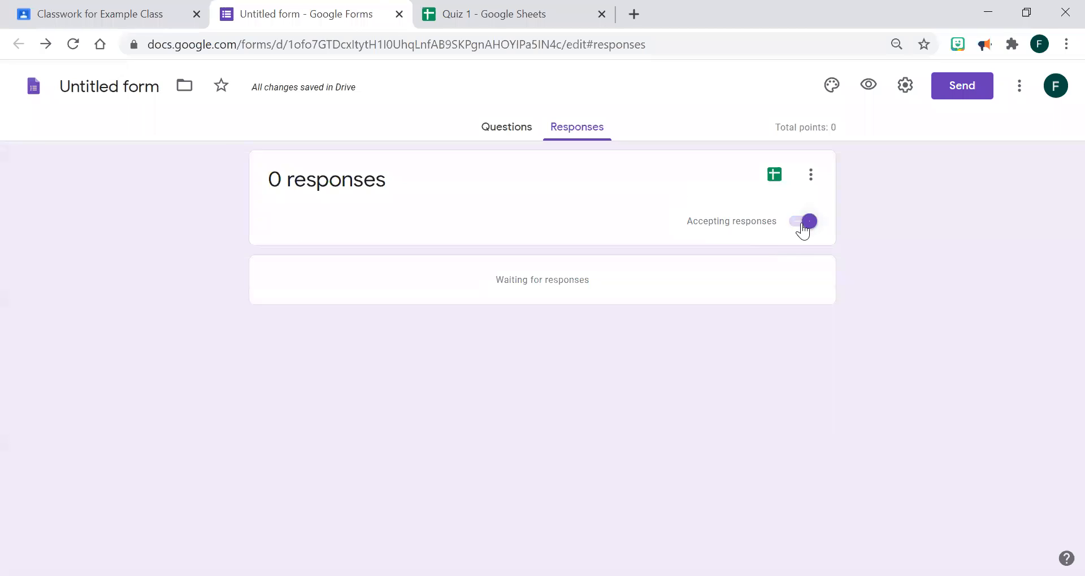
pyautogui.click(810, 175)
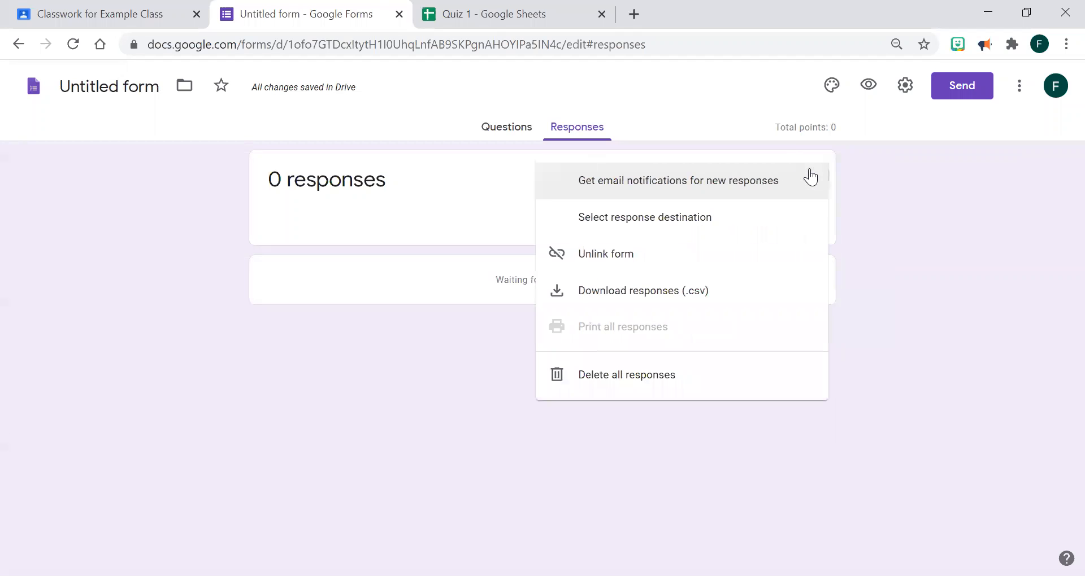
pyautogui.click(877, 252)
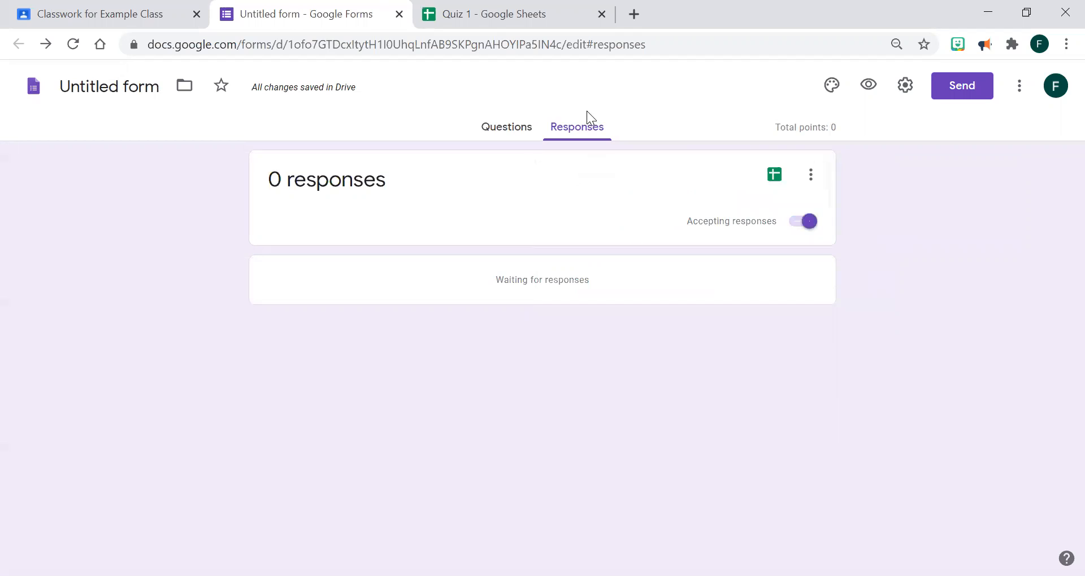
# Step: Limit the form to 1 response, review its presentation and quiz settings, and save the changes
pyautogui.click(905, 85)
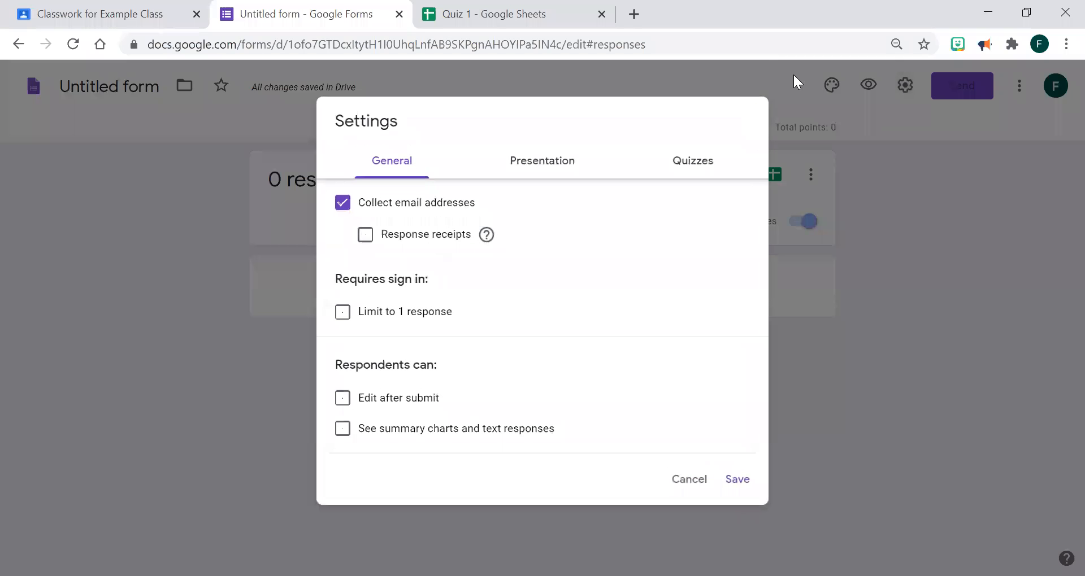
pyautogui.click(421, 315)
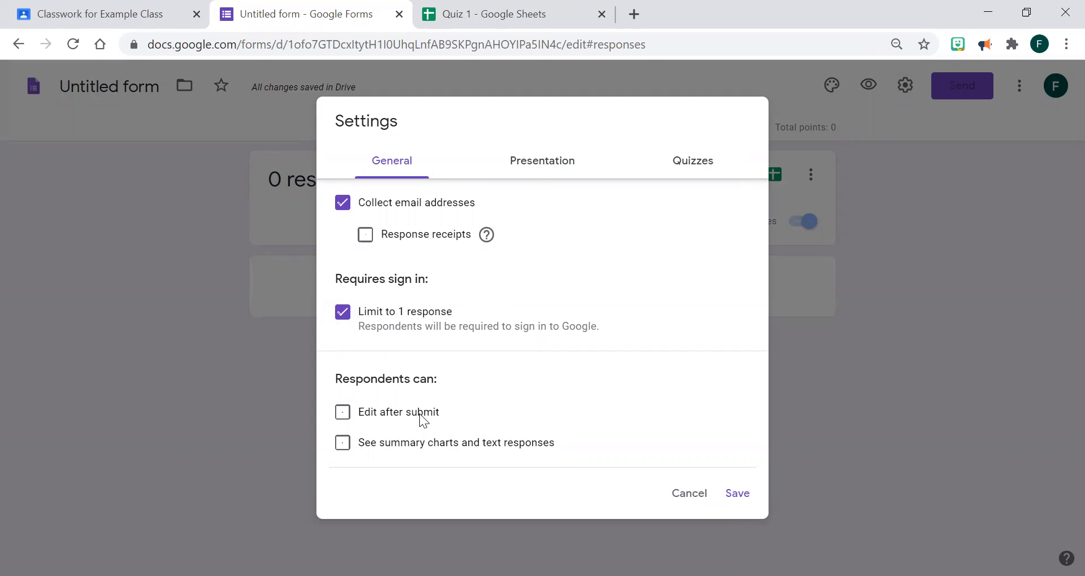
pyautogui.click(547, 169)
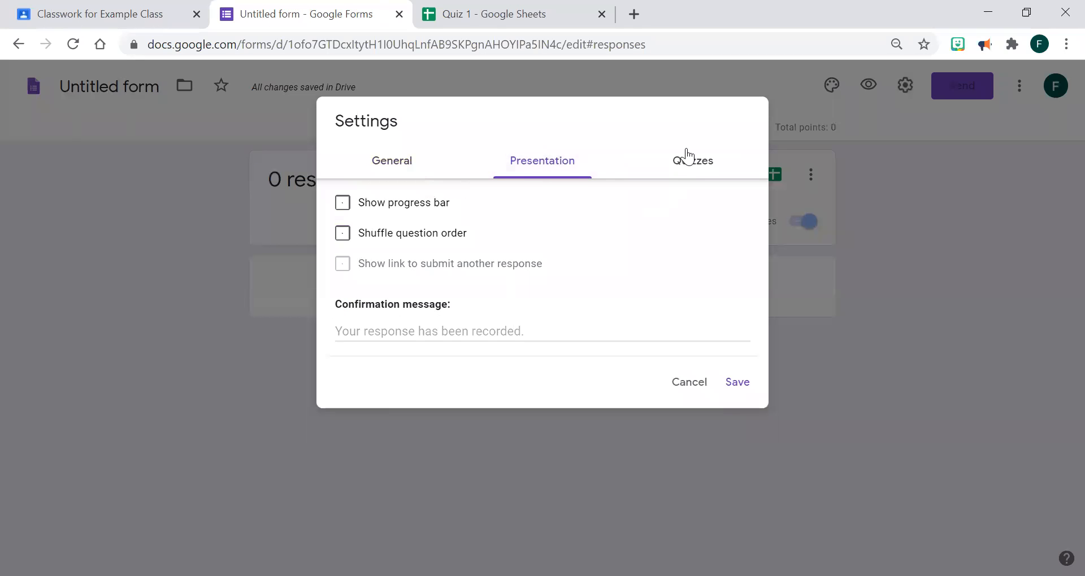
pyautogui.click(686, 158)
pyautogui.scroll(-2, 521, 361)
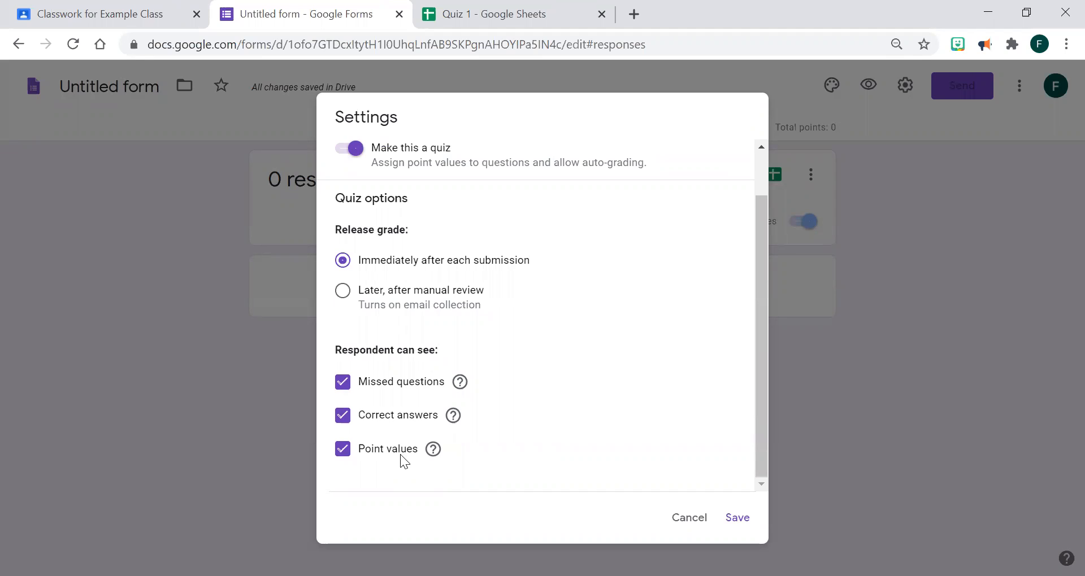
pyautogui.scroll(1, 400, 454)
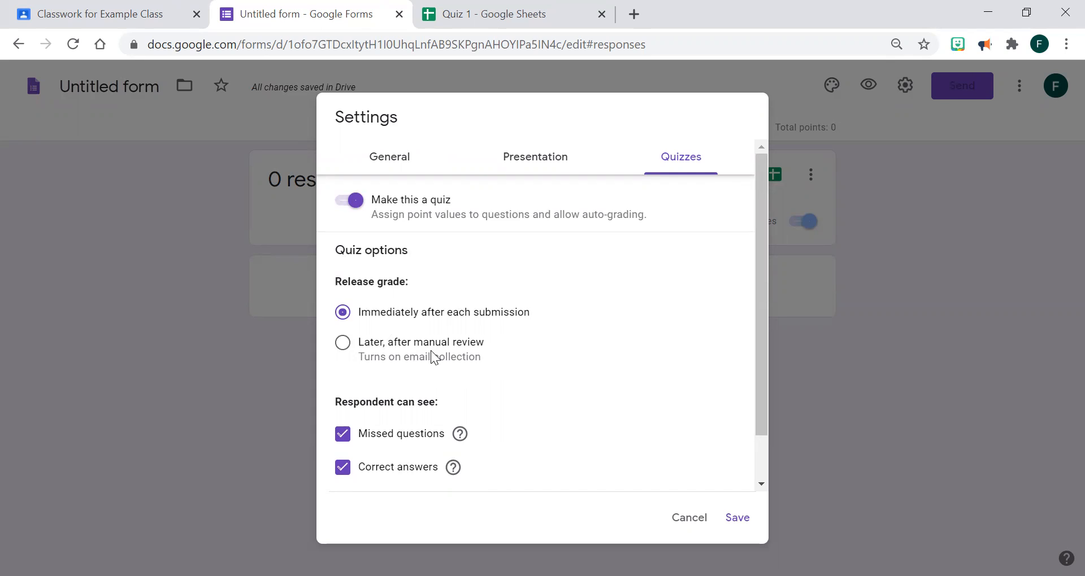
pyautogui.click(530, 168)
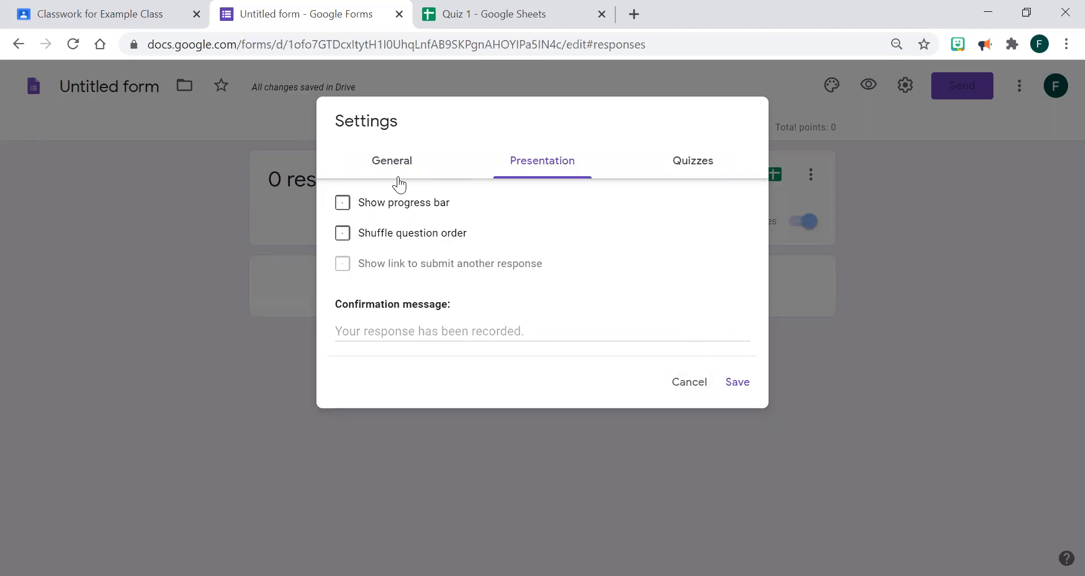
pyautogui.click(420, 166)
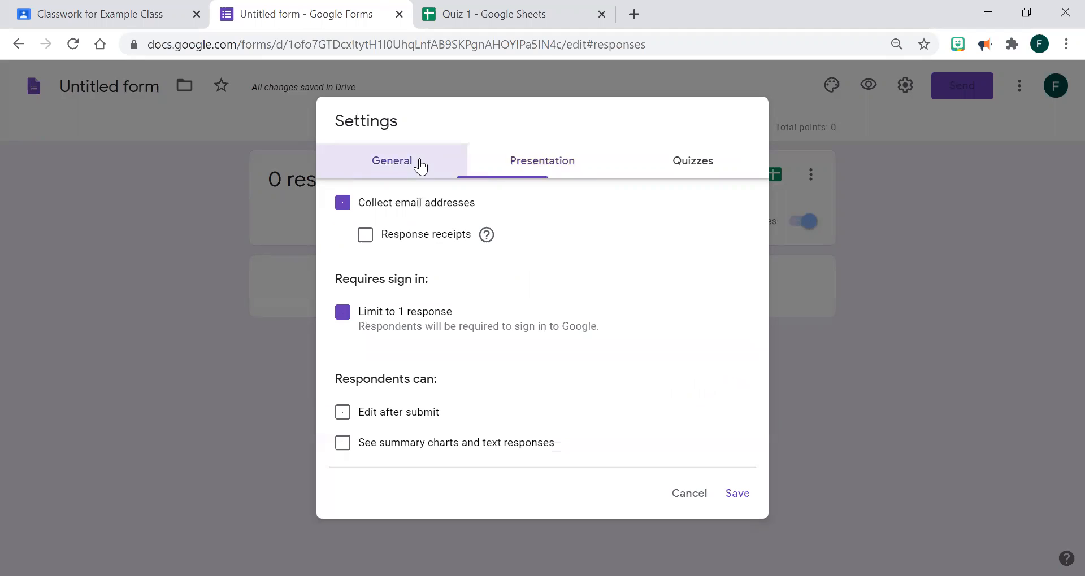
pyautogui.click(737, 494)
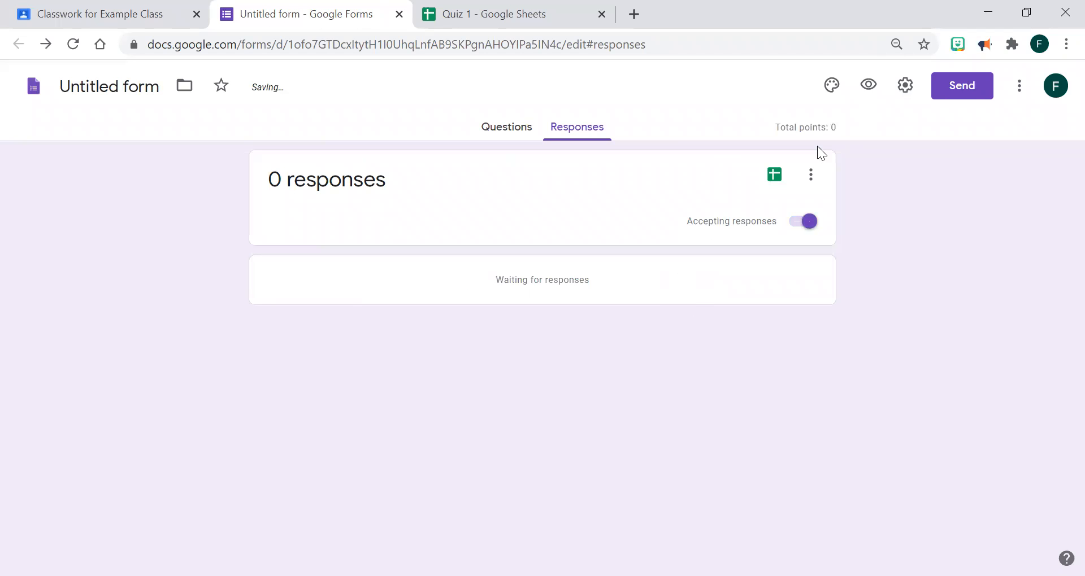
# Step: Return to the form's questions and rename the form file "Quiz 1"
pyautogui.click(495, 136)
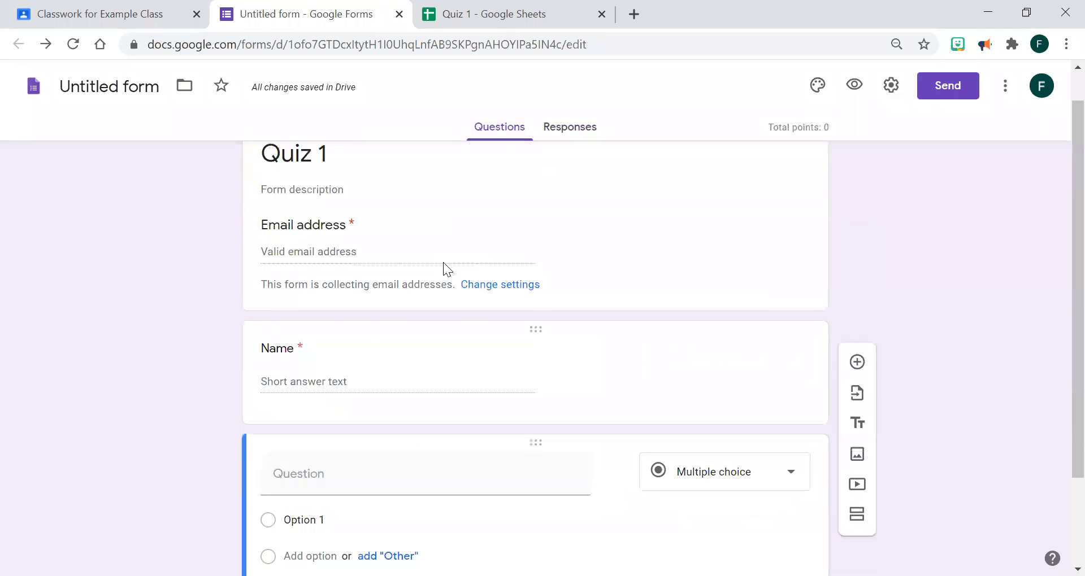
pyautogui.click(109, 89)
pyautogui.click(207, 273)
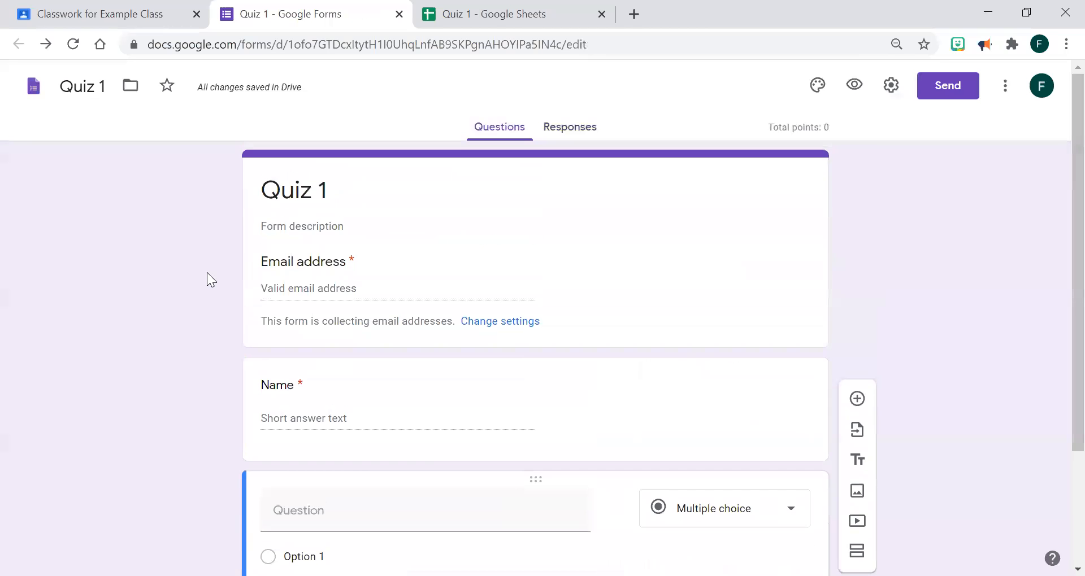
# Step: Set the blank multiple-choice question's answer key to Option 1, worth 6 points
pyautogui.click(317, 503)
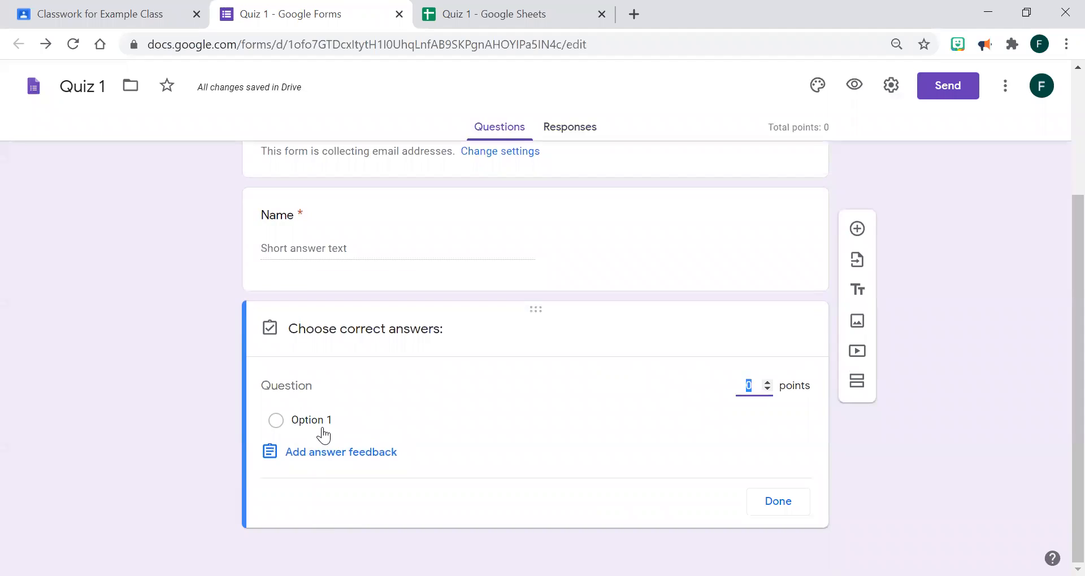
pyautogui.click(322, 432)
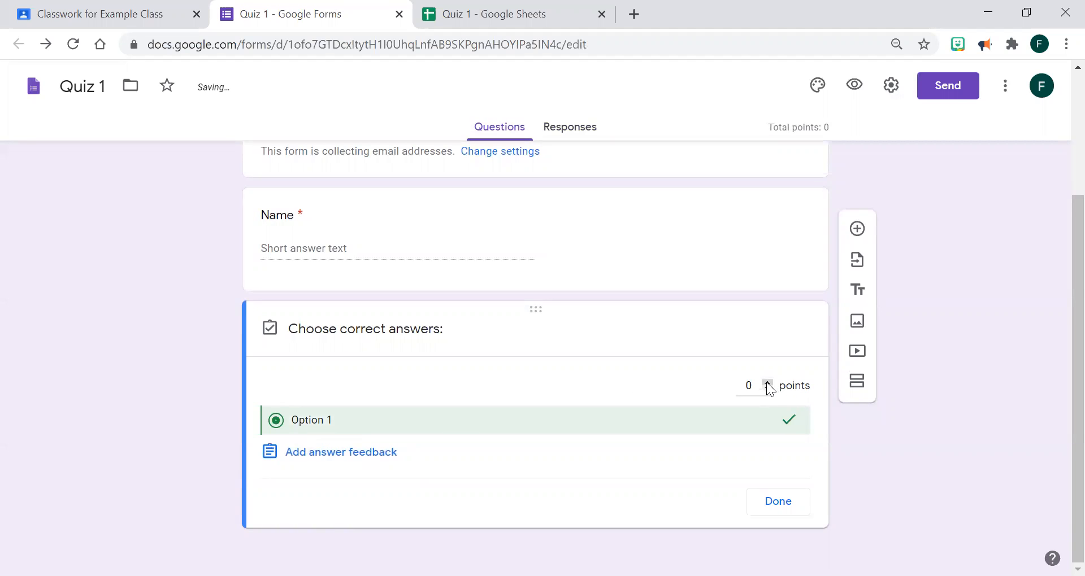
pyautogui.click(766, 382)
pyautogui.write('6')
pyautogui.click(778, 502)
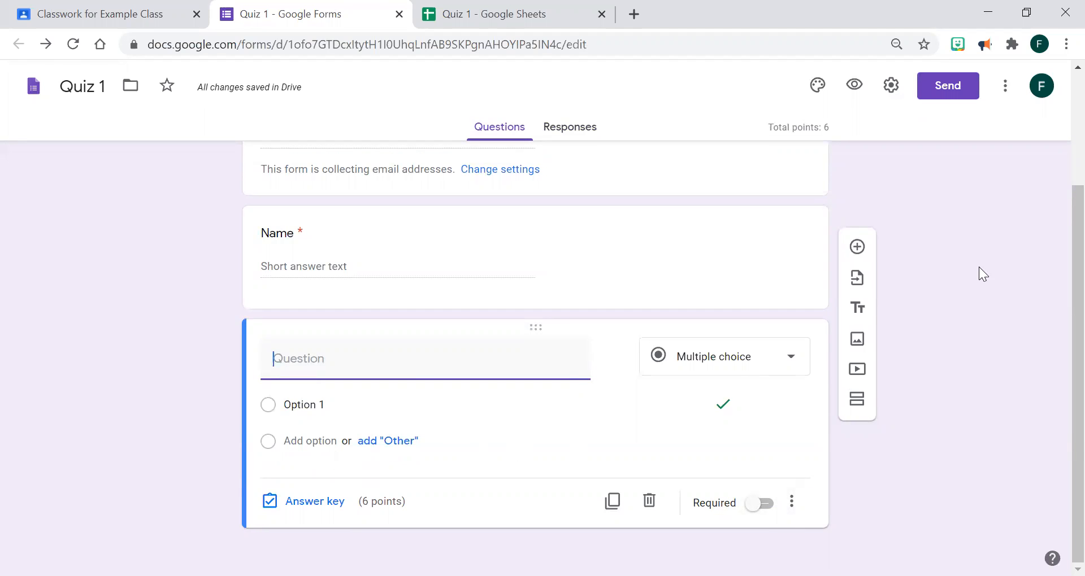
pyautogui.scroll(3, 974, 249)
pyautogui.scroll(-3, 974, 249)
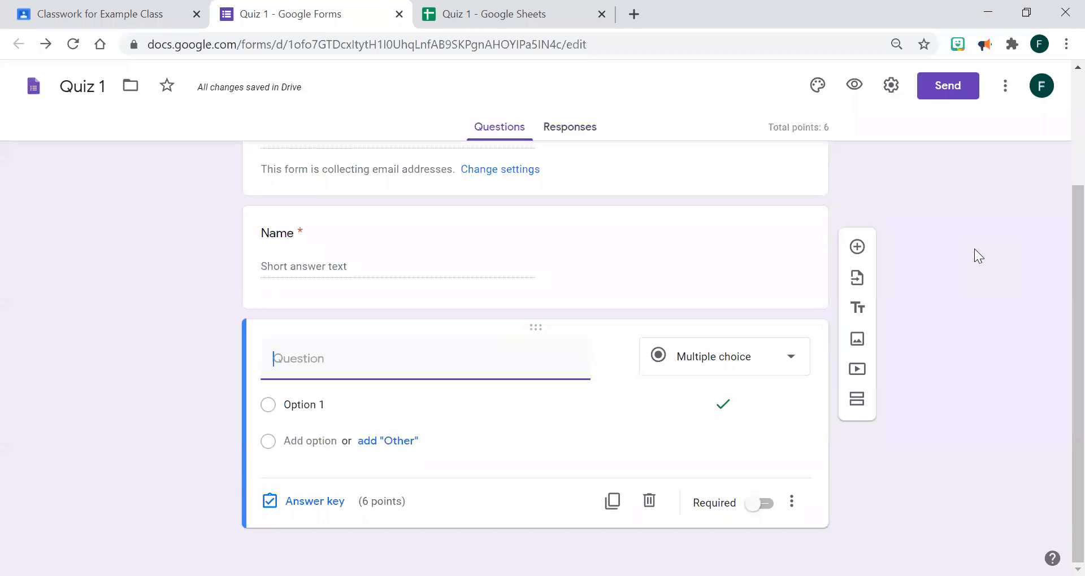